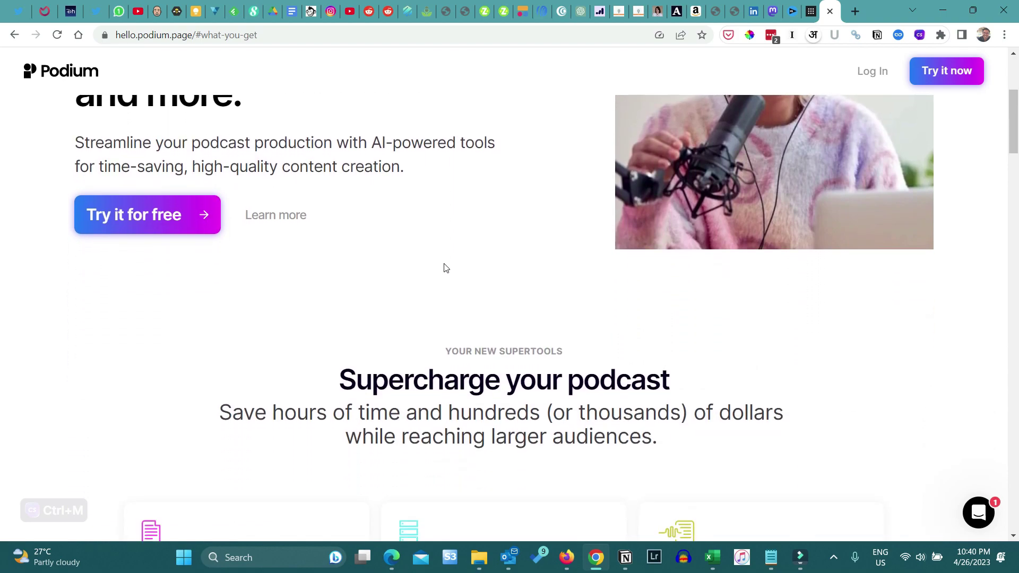
Step: Look through the feature cards and articles on the Podium homepage and open the pricing page
scroll(445, 268, down, 1)
scroll(445, 268, down, 4)
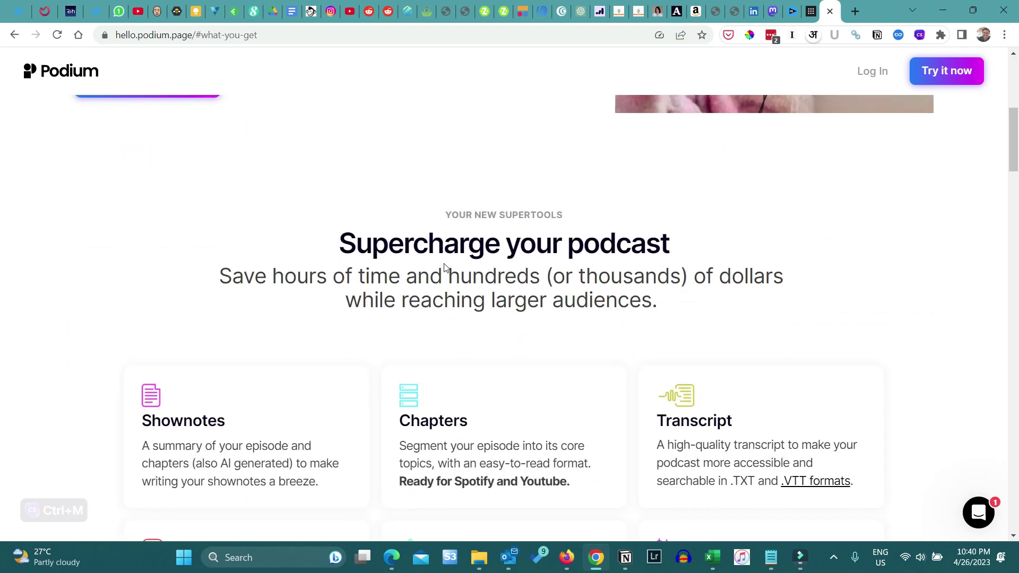
scroll(445, 264, down, 2)
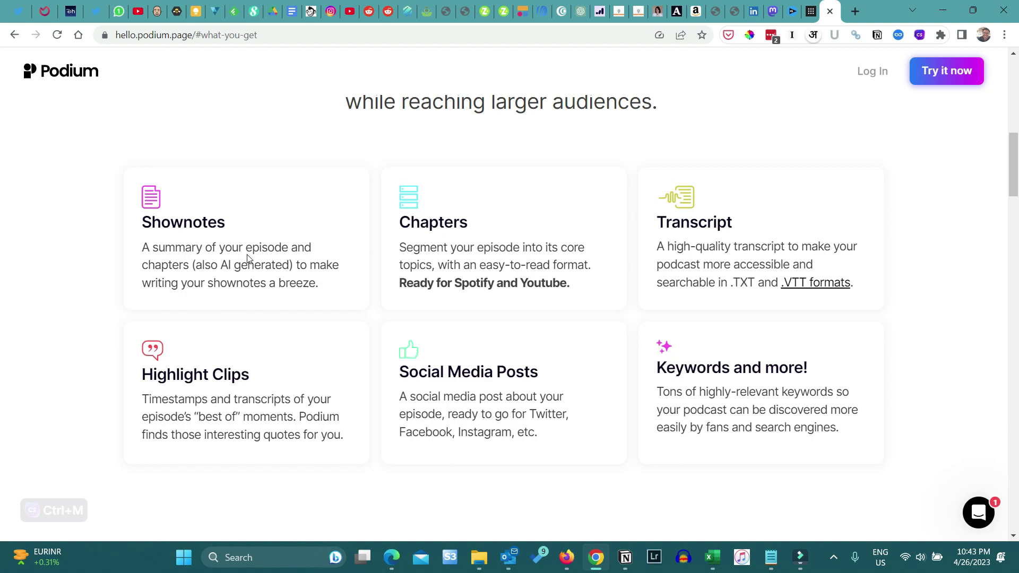
scroll(247, 258, down, 15)
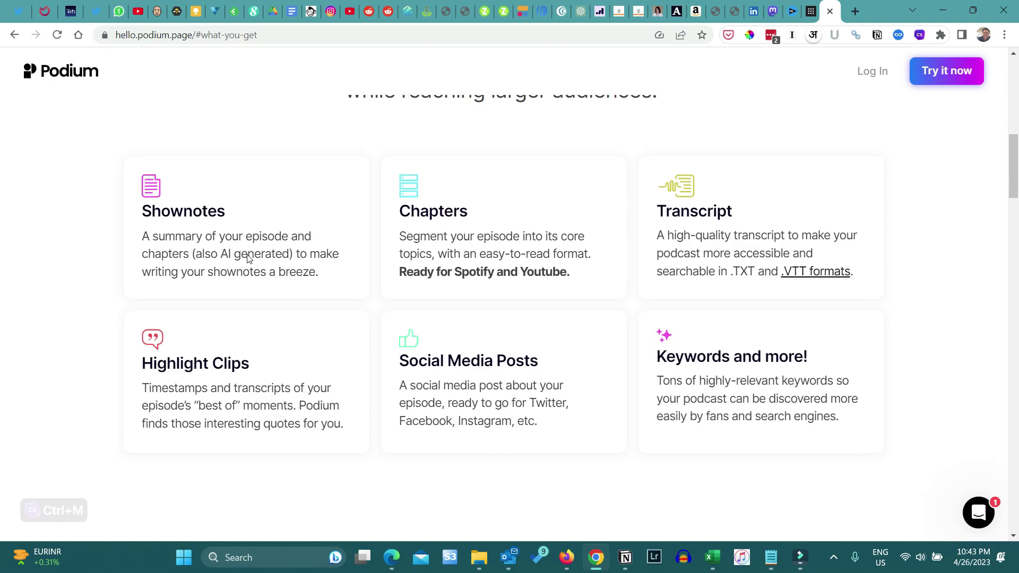
scroll(247, 260, down, 15)
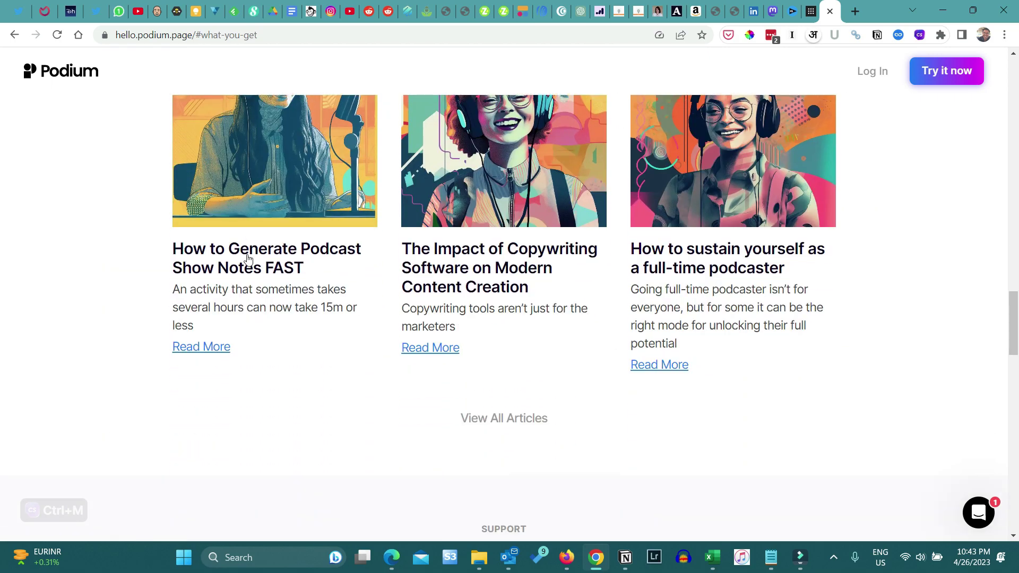
click(482, 441)
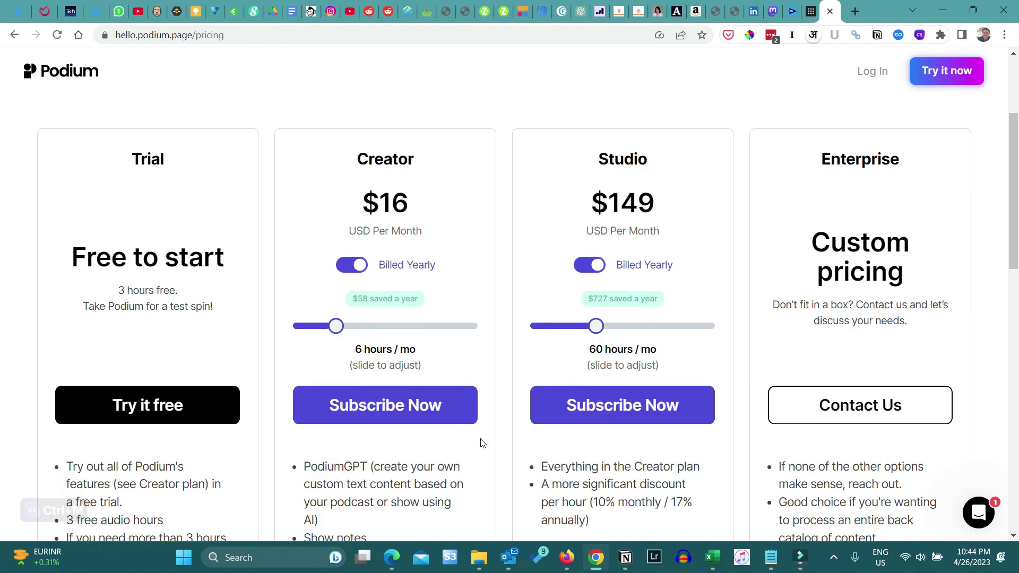
Step: Switch both the Creator and Studio plans to monthly billing
scroll(481, 444, down, 1)
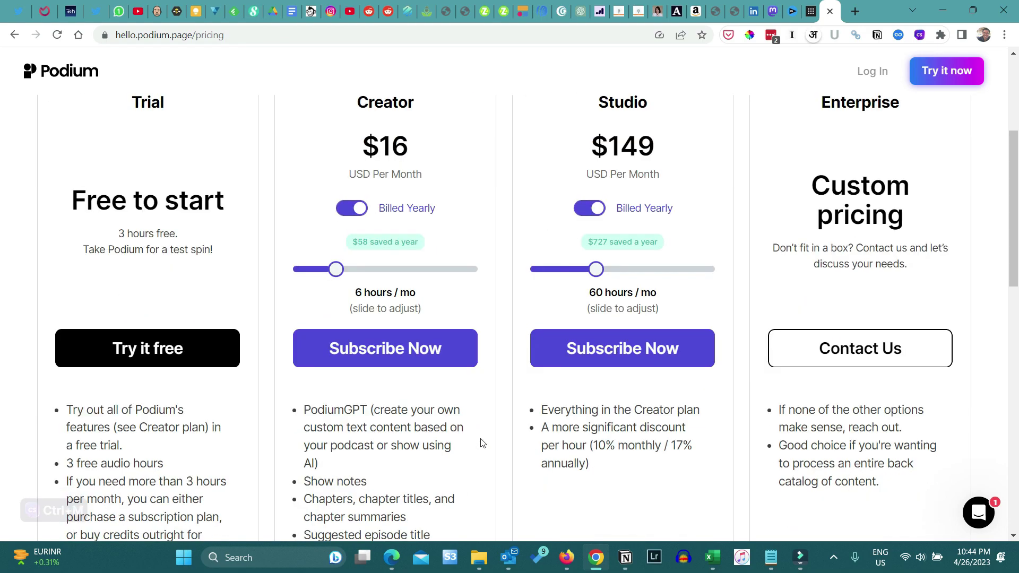
scroll(483, 443, up, 1)
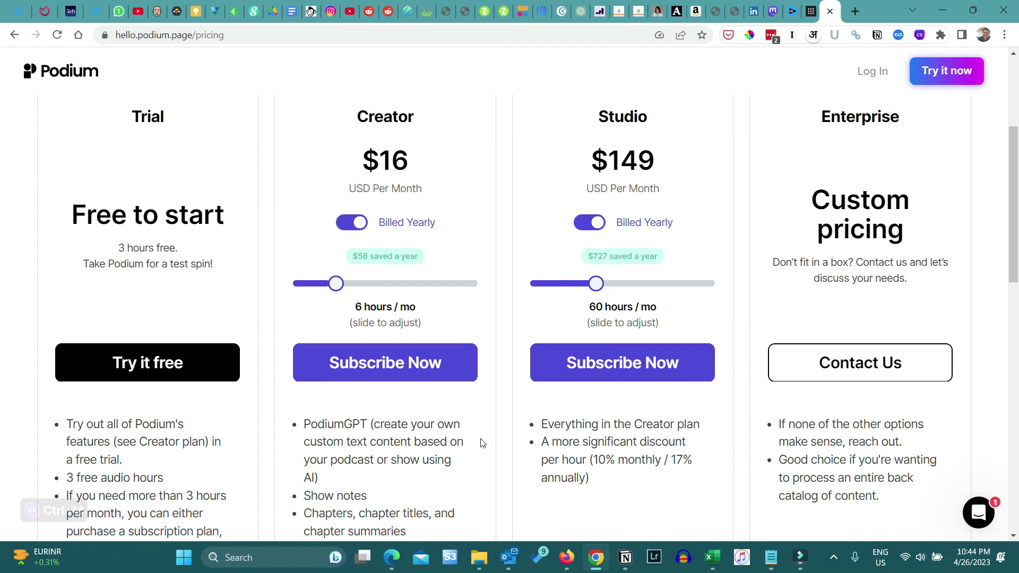
click(347, 224)
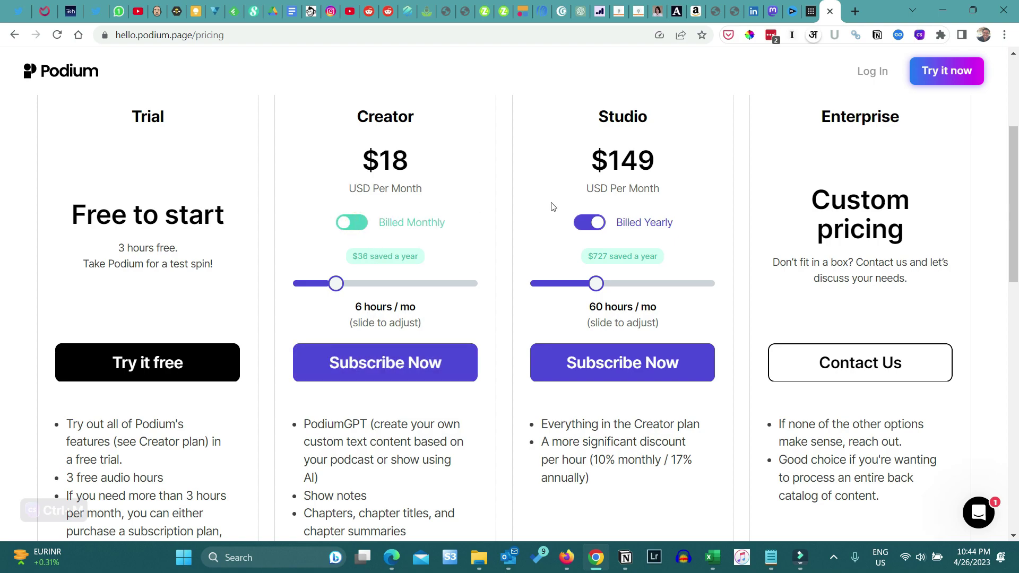
click(584, 225)
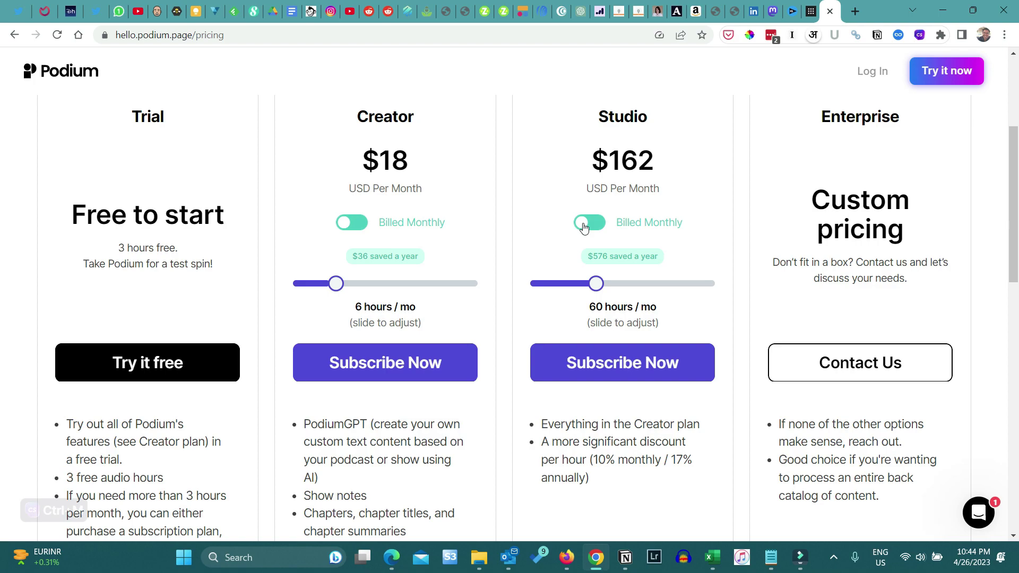
Step: Examine the features included in each plan and the Credit Packs offer on the pricing page
scroll(584, 227, down, 2)
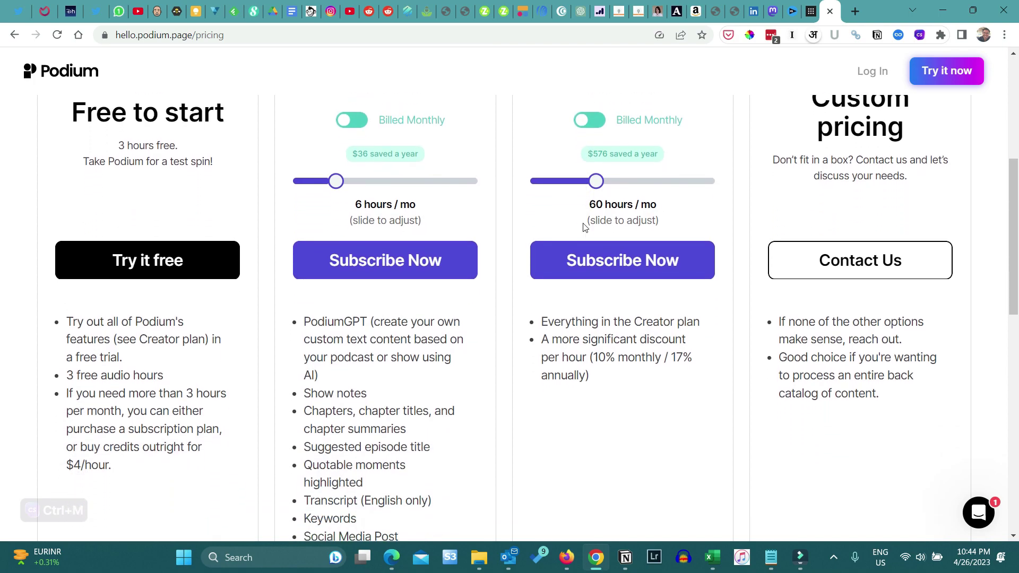
scroll(584, 228, down, 1)
scroll(431, 278, up, 4)
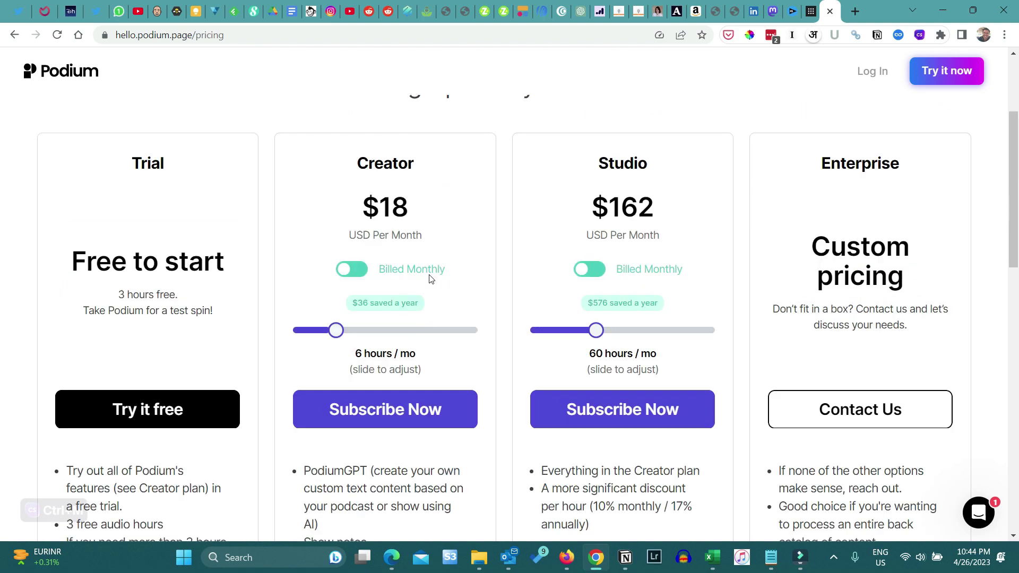
scroll(430, 279, down, 4)
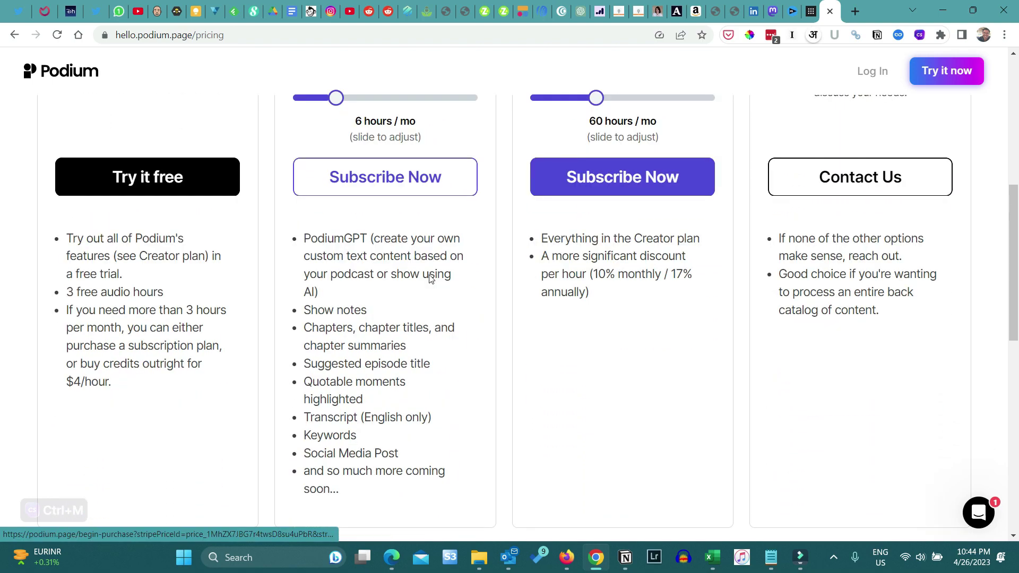
scroll(430, 278, down, 1)
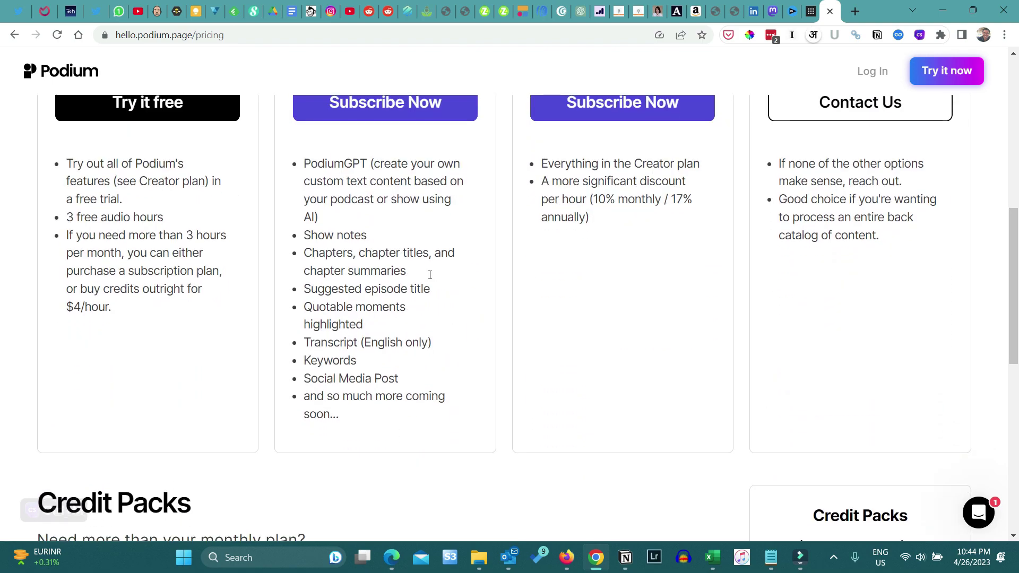
scroll(430, 277, down, 1)
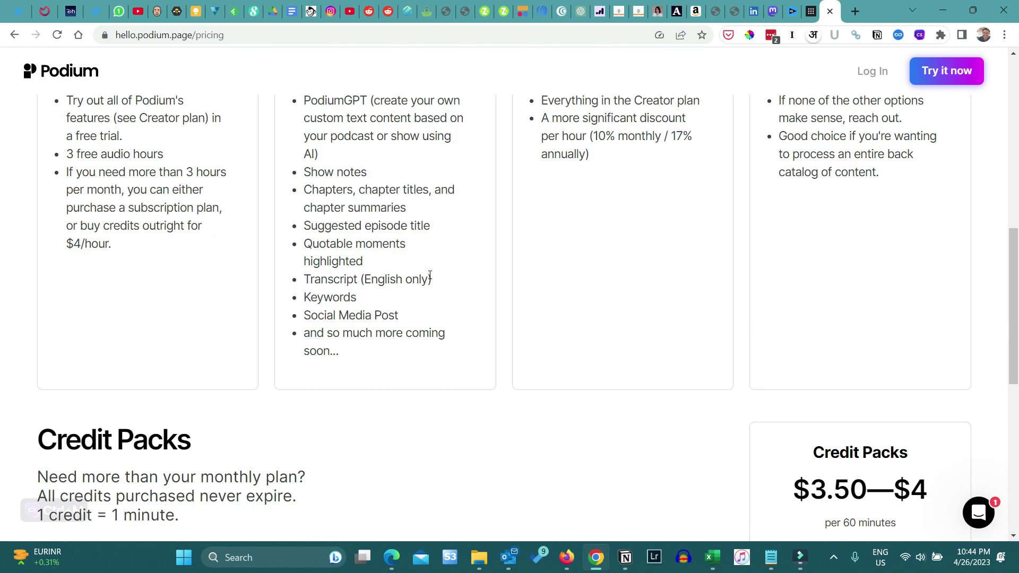
scroll(430, 276, up, 1)
scroll(430, 278, down, 1)
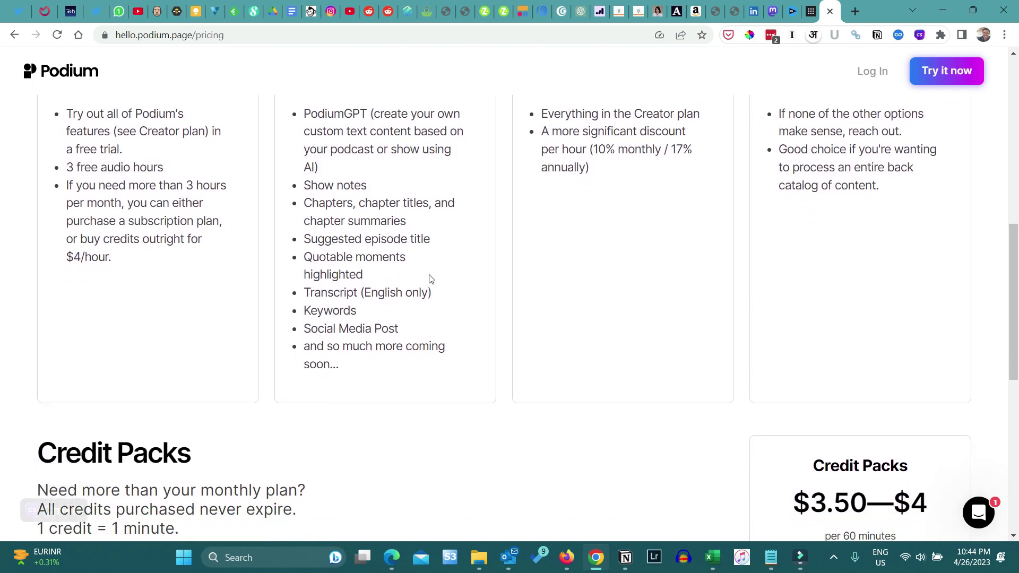
scroll(430, 278, down, 3)
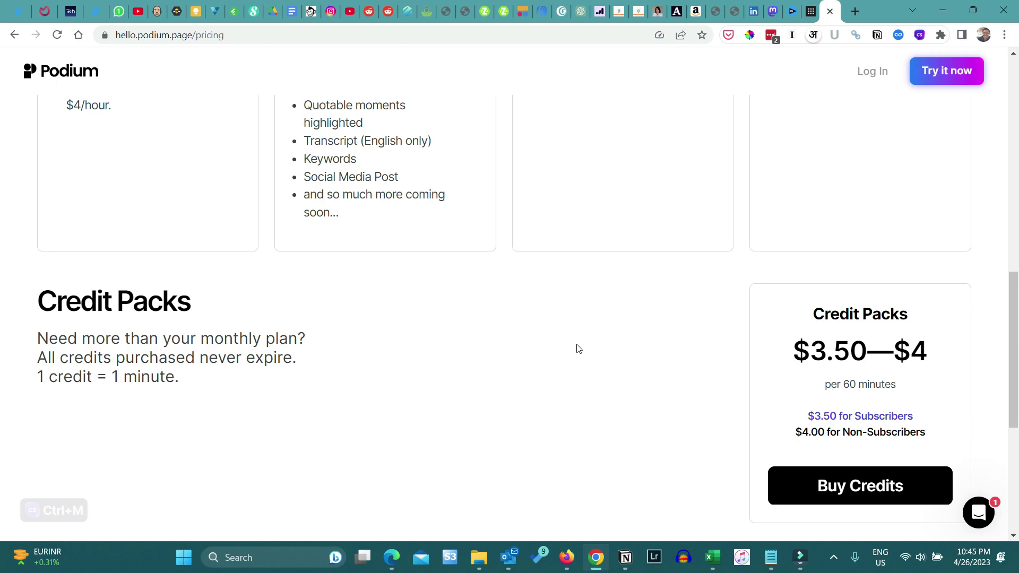
scroll(579, 349, up, 5)
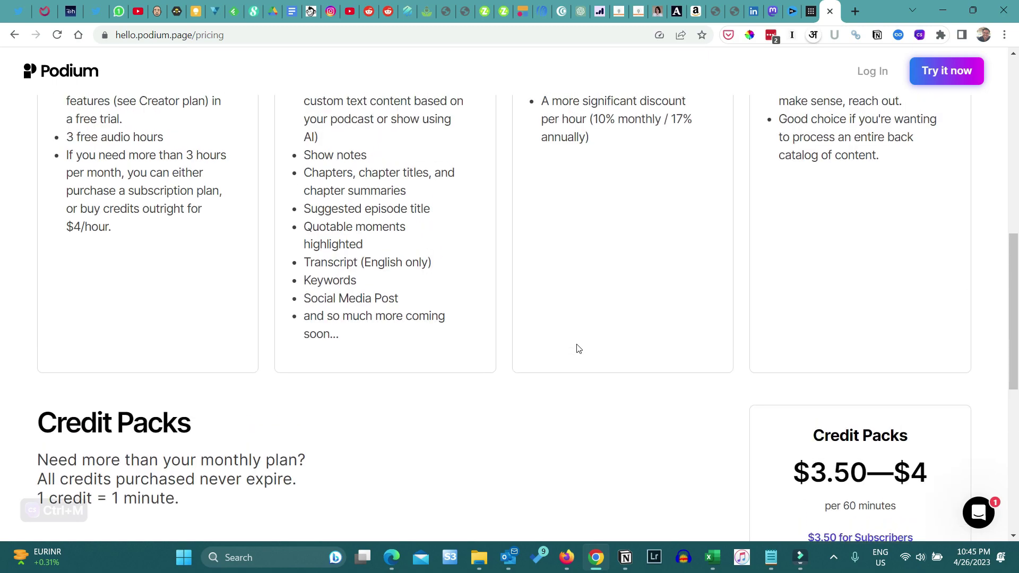
scroll(578, 349, up, 6)
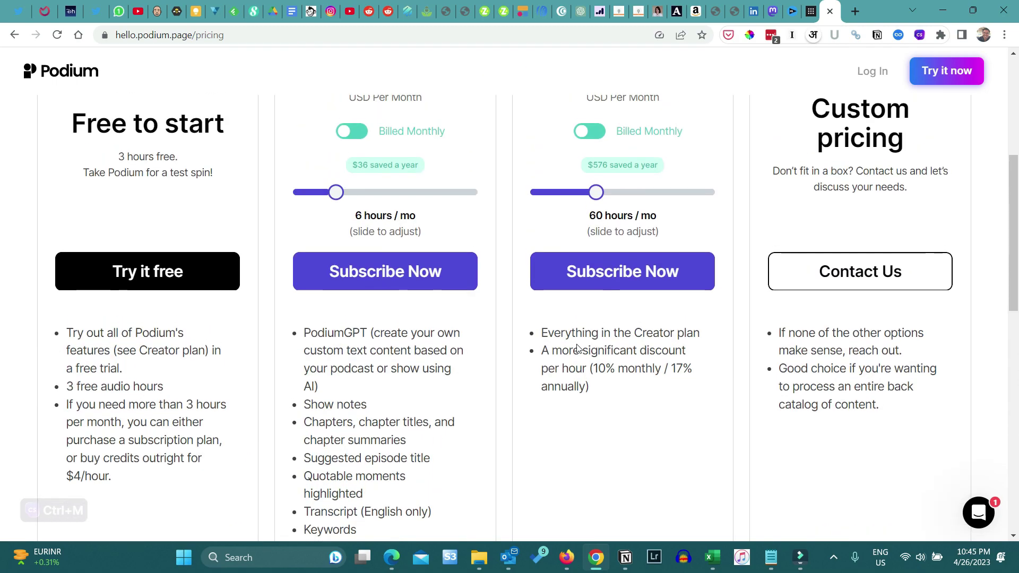
scroll(578, 349, up, 2)
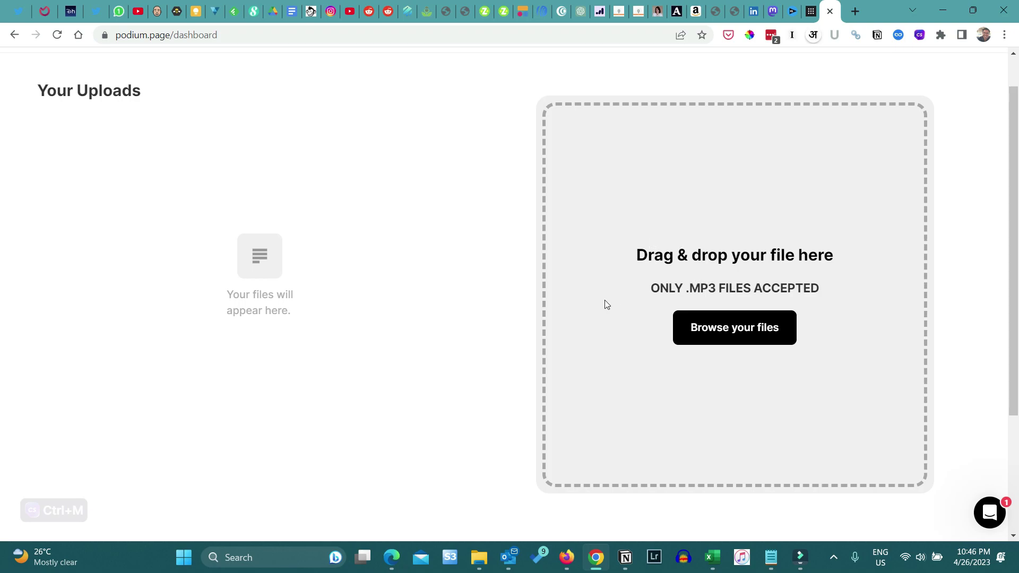
Step: Upload the podcast file 102 TPU EP_102 - How to Efficiently from File Explorer to the Podium dashboard
click(480, 557)
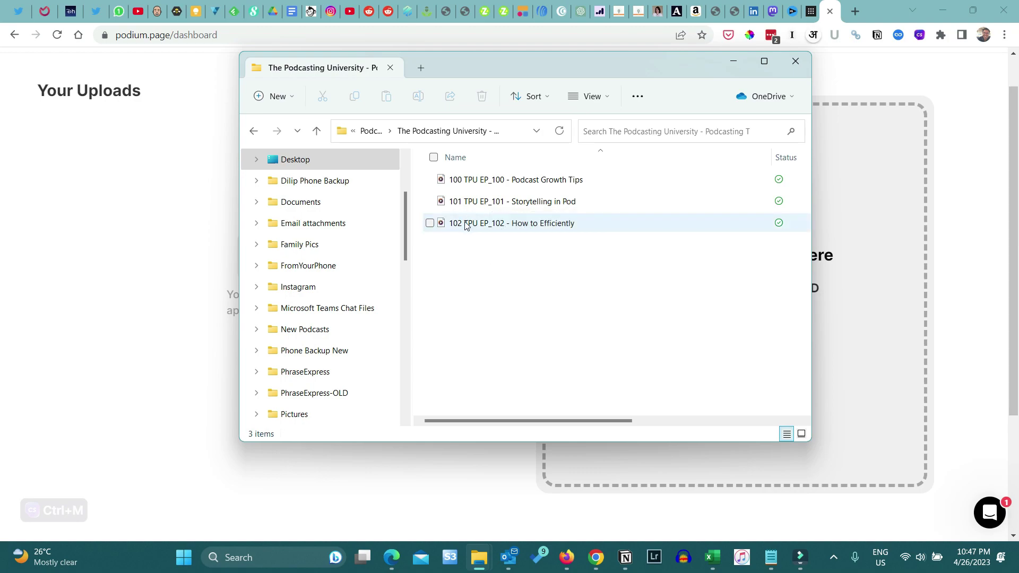
mouse_move(467, 225)
drag(468, 225, 829, 246)
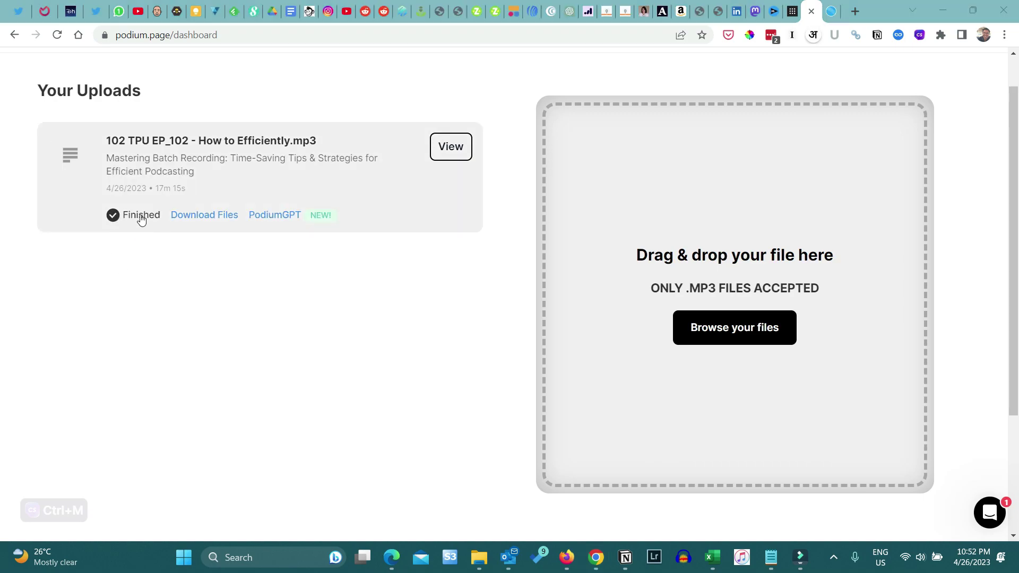
Step: Start downloading the finished episode's files, cancel the save, and open PodiumGPT for that episode
click(199, 215)
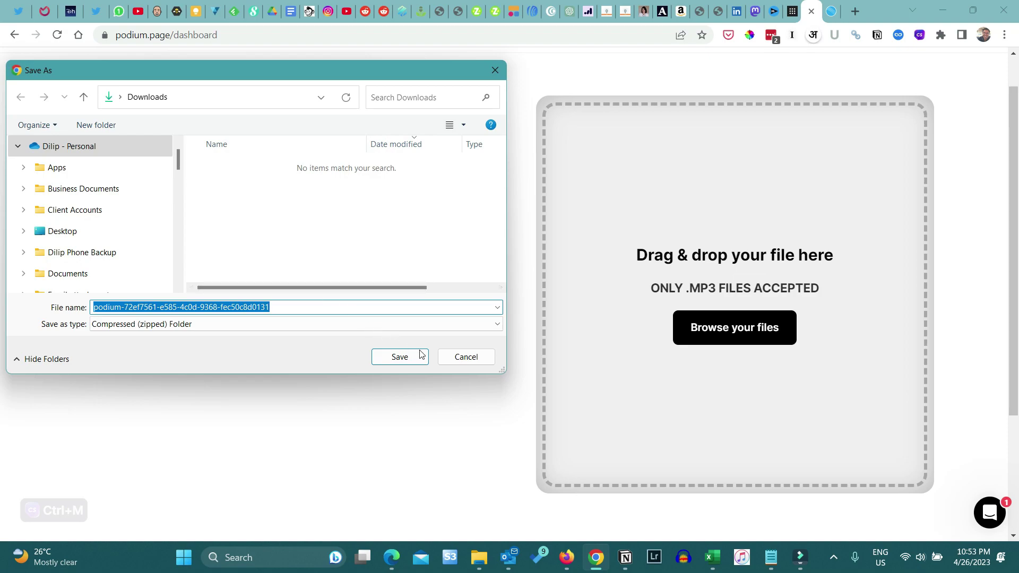
click(471, 358)
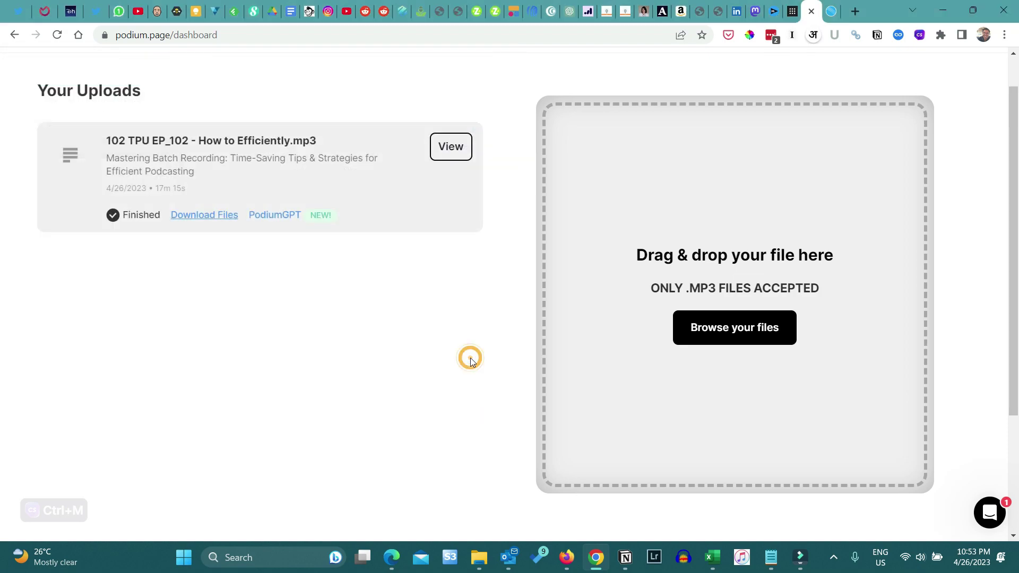
click(282, 218)
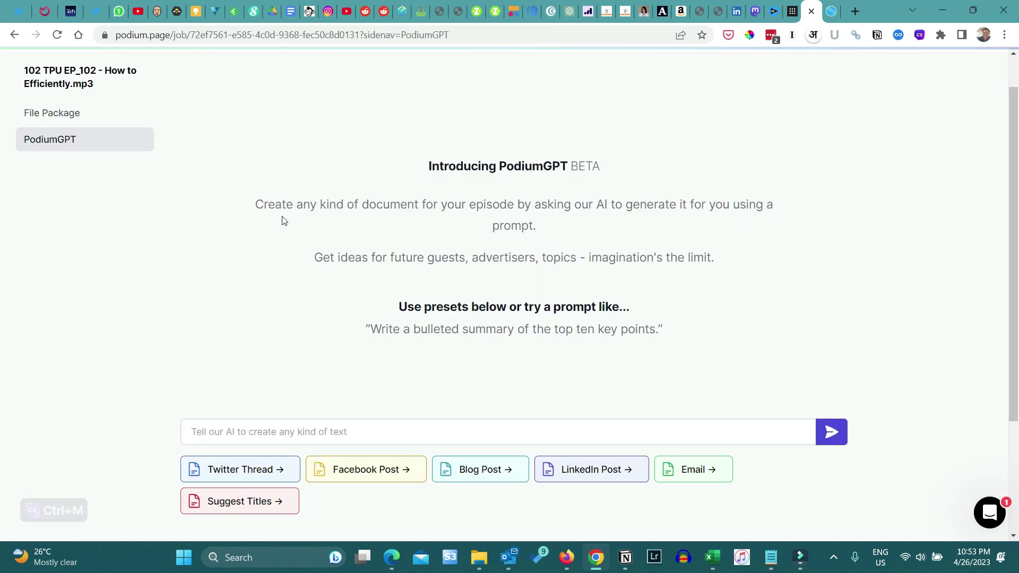
Step: Review the PodiumGPT introduction and presets, and generate title suggestions for the episode
scroll(285, 221, down, 1)
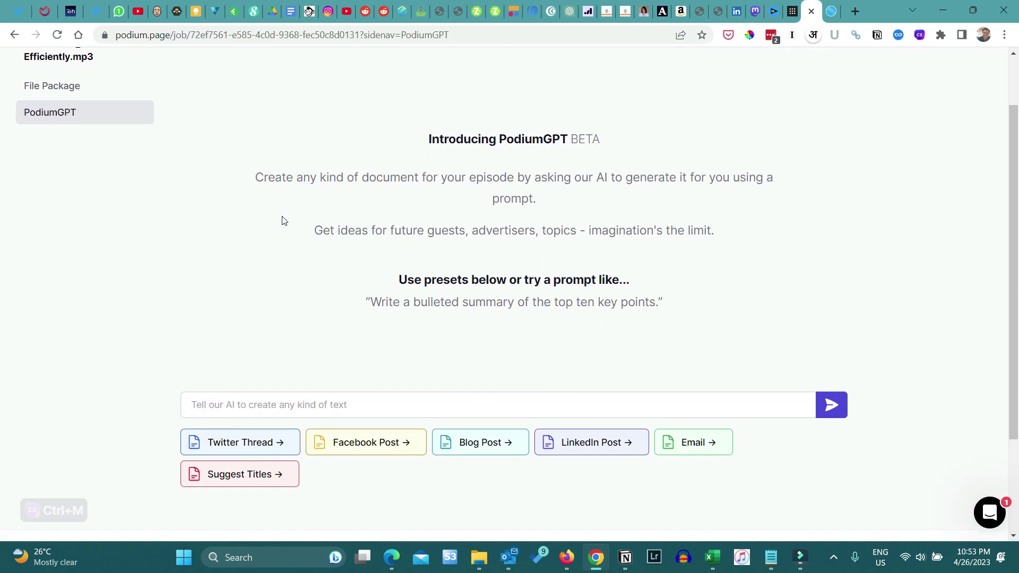
scroll(284, 221, down, 1)
scroll(284, 222, up, 1)
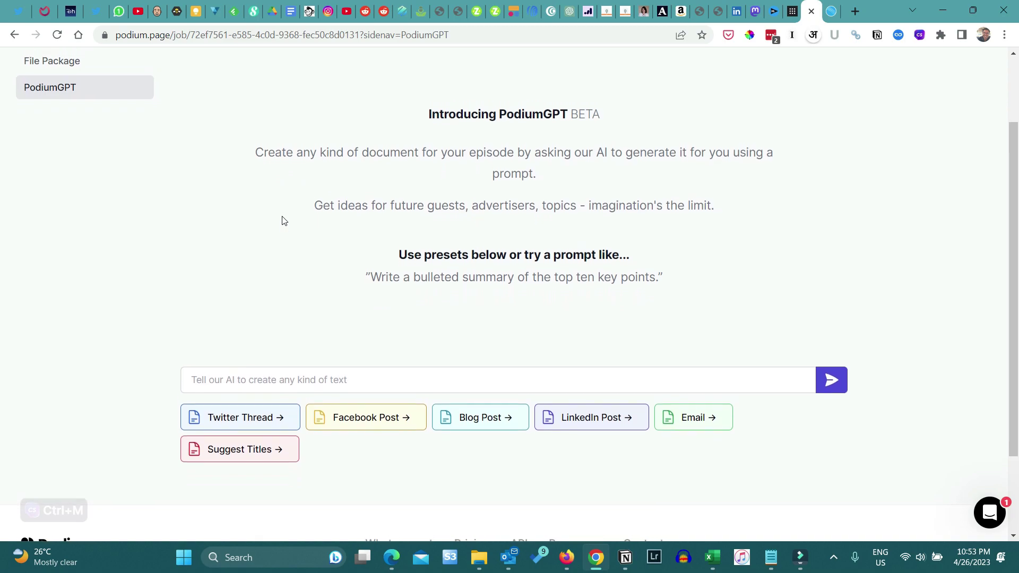
scroll(285, 221, up, 1)
scroll(282, 221, down, 1)
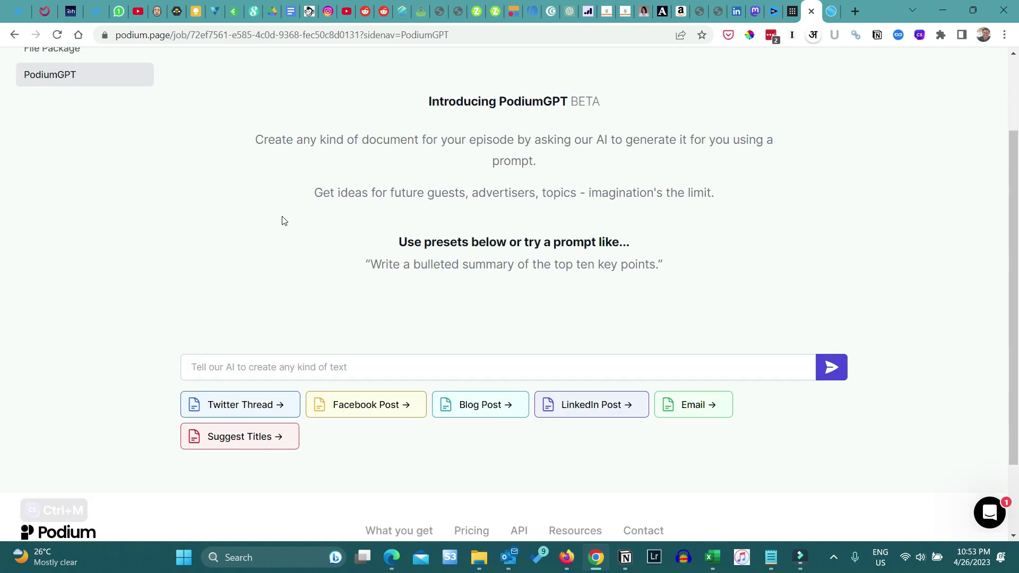
scroll(283, 220, down, 1)
scroll(232, 361, down, 1)
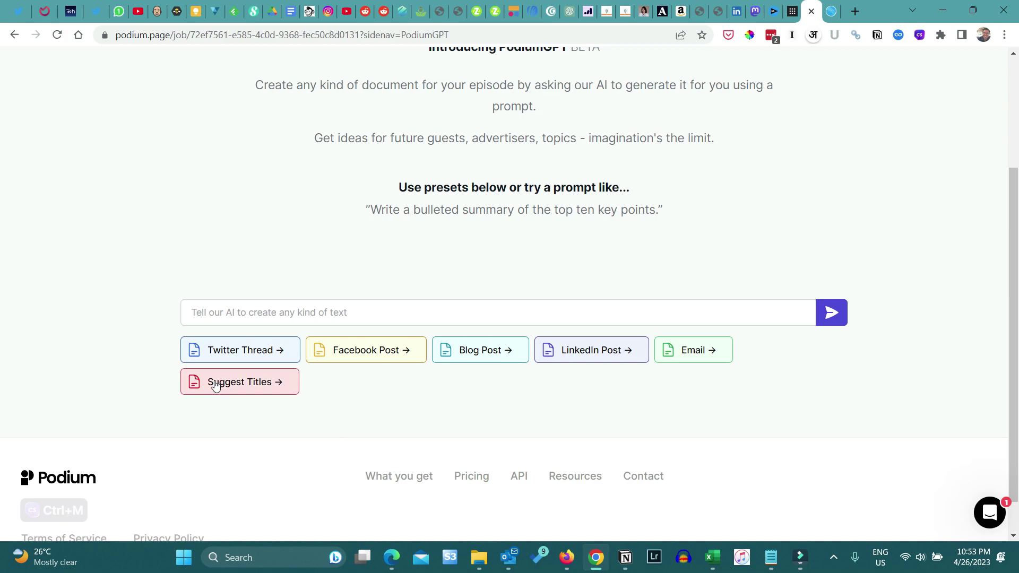
scroll(221, 227, up, 1)
scroll(220, 227, up, 1)
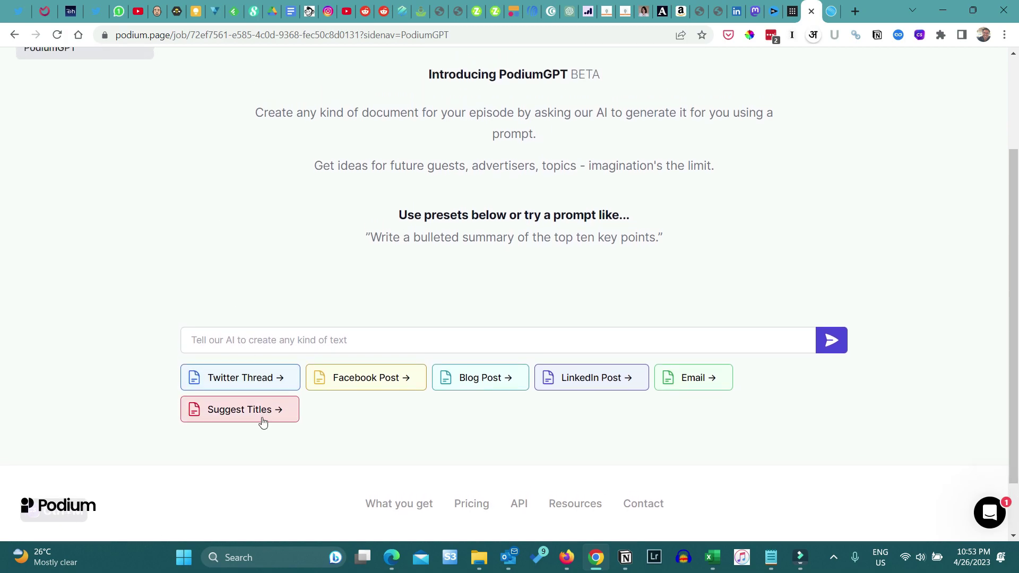
click(262, 422)
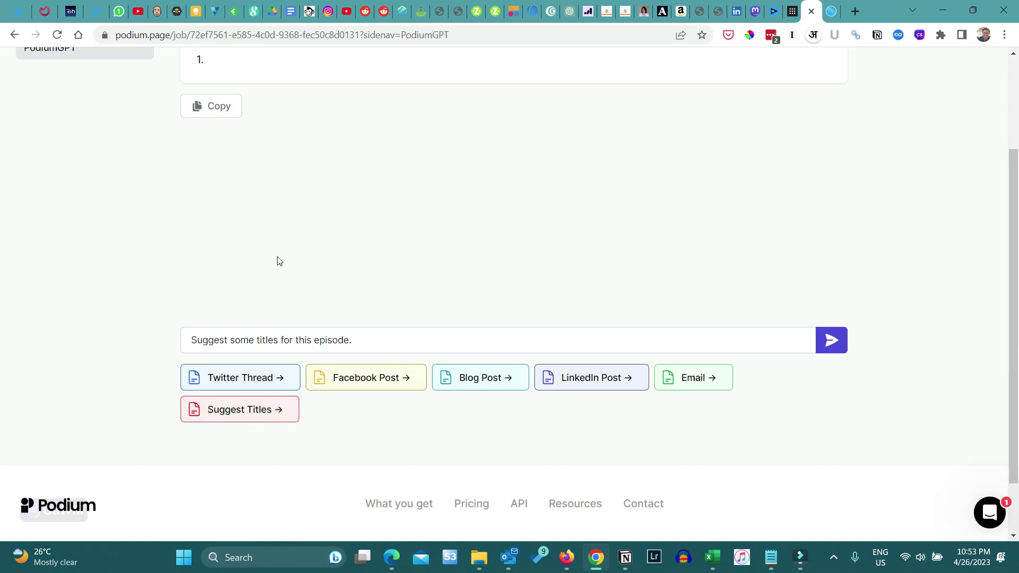
scroll(278, 261, up, 1)
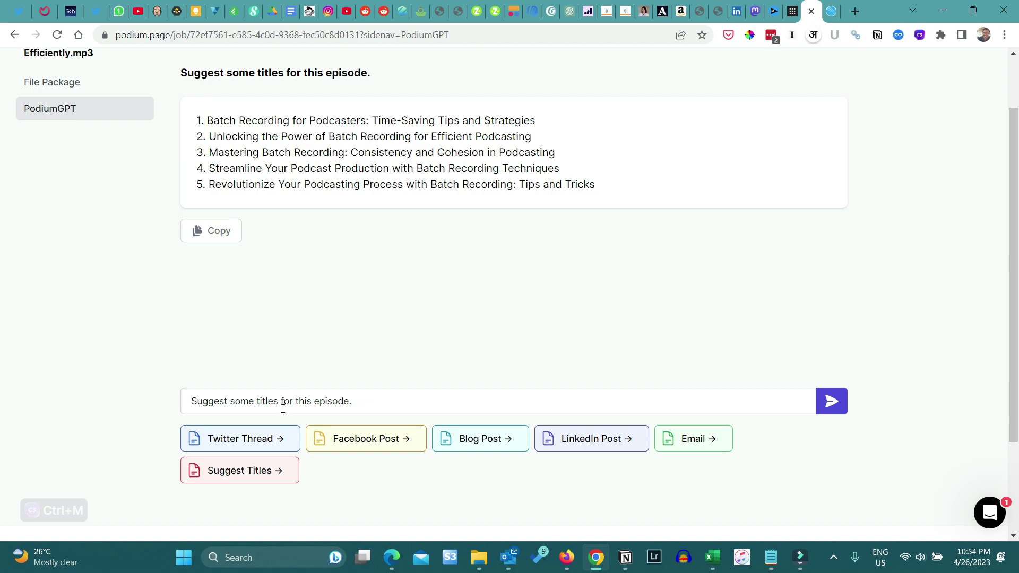
Step: Generate a multi-tweet Twitter thread for the episode from the preset and read through it
click(247, 445)
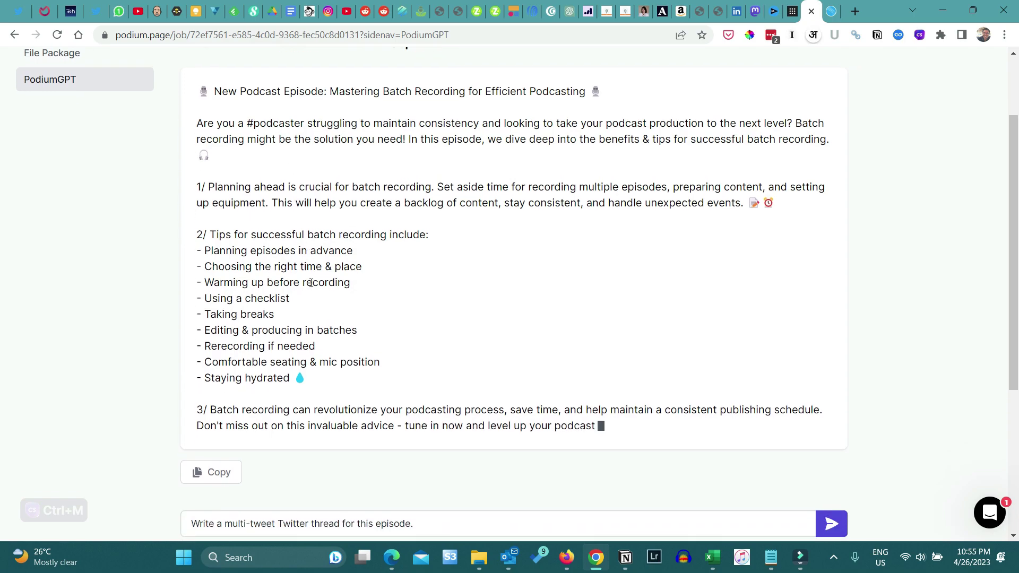
scroll(295, 331, up, 1)
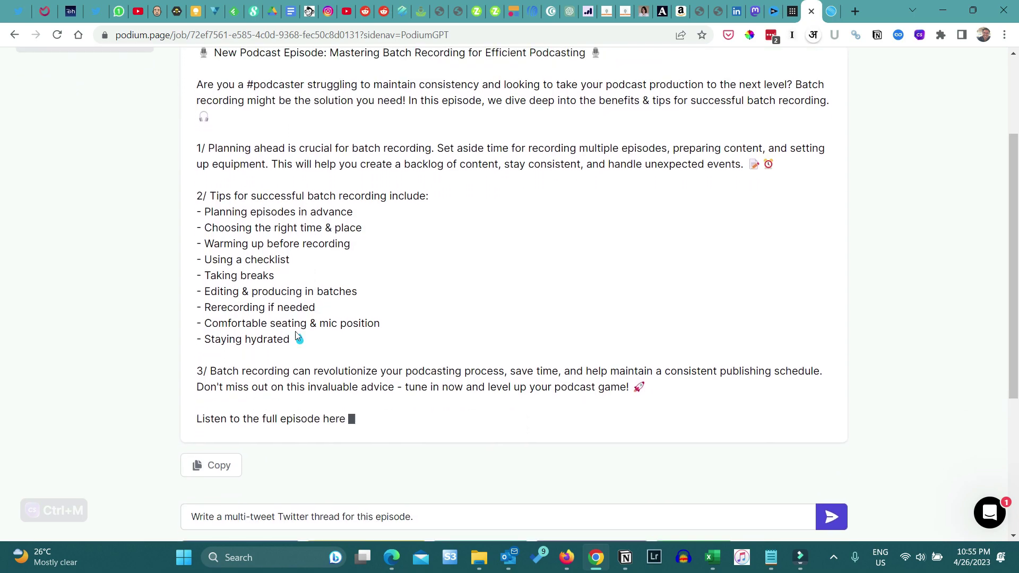
scroll(295, 332, up, 1)
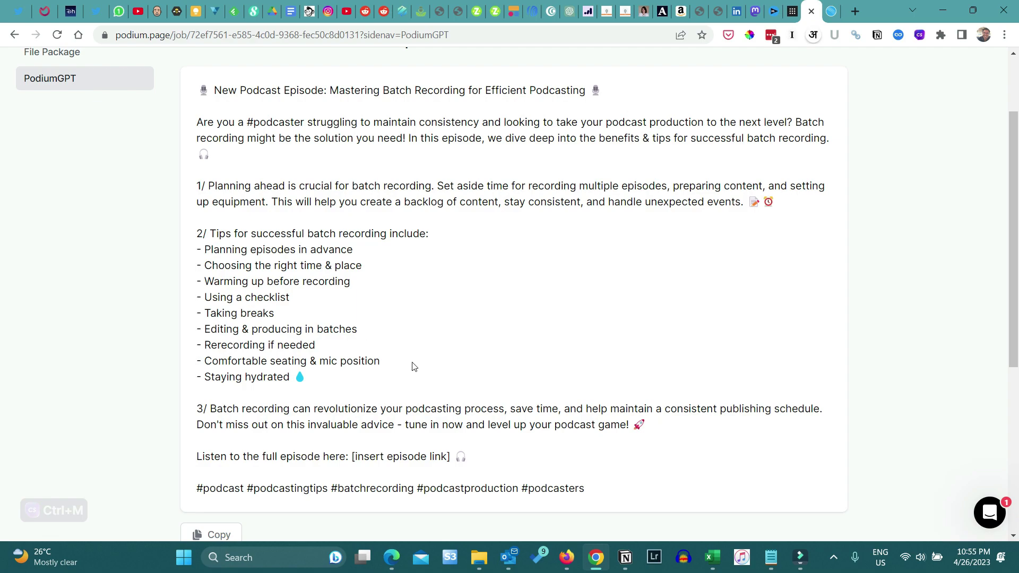
scroll(414, 366, down, 1)
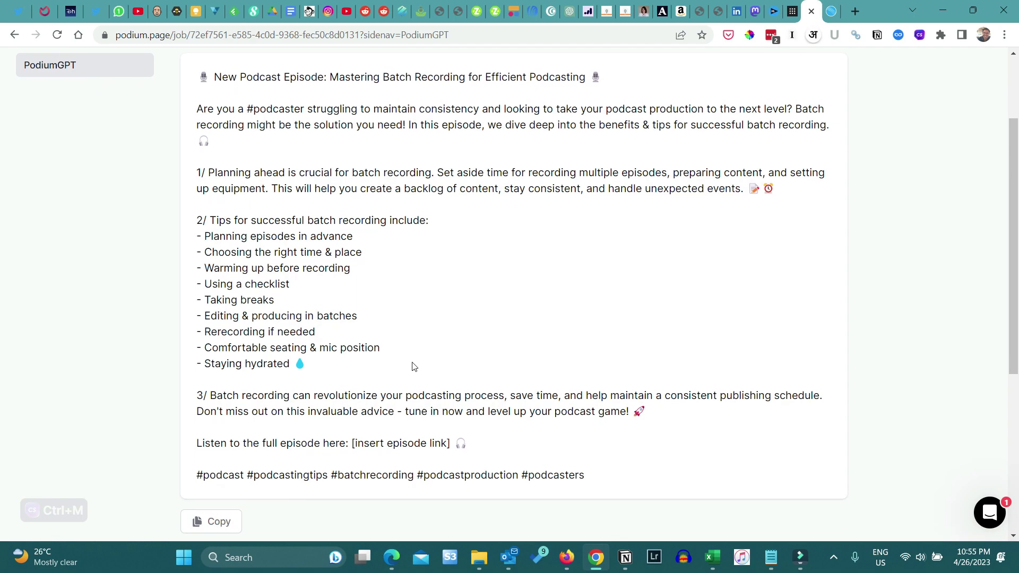
Step: Look over the generated Twitter thread again, from the episode introduction to the closing hashtags
scroll(414, 366, down, 2)
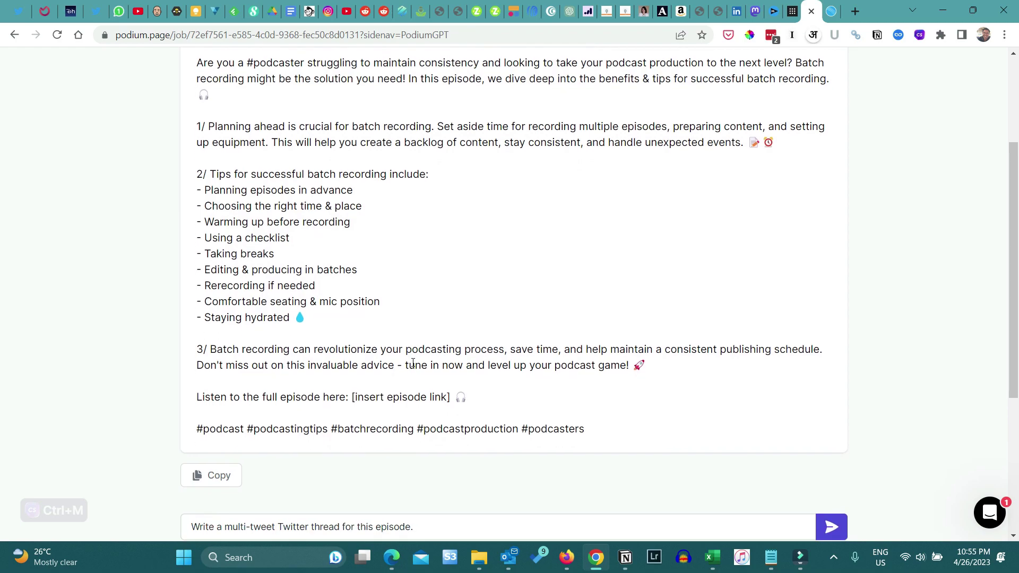
scroll(414, 366, down, 3)
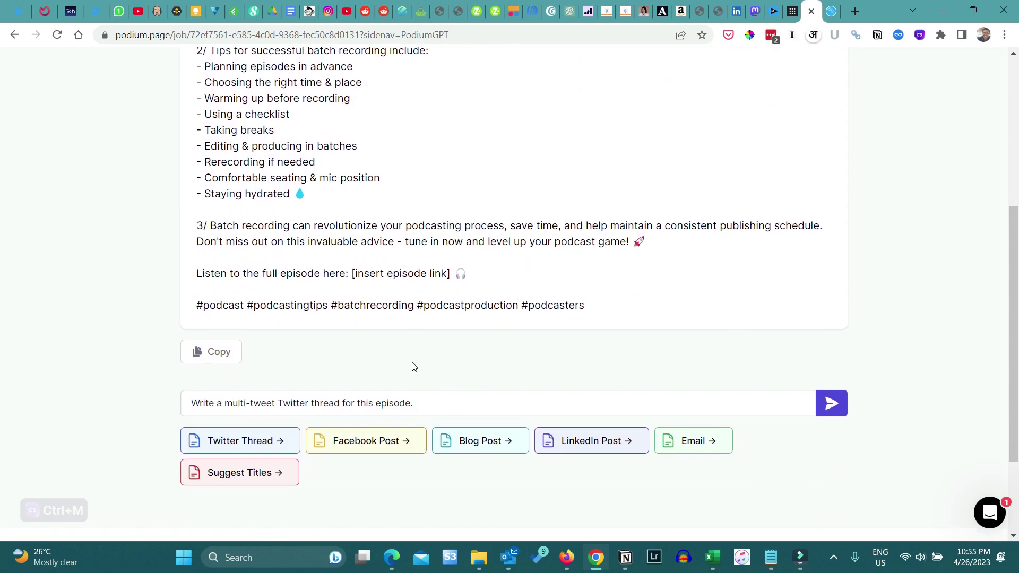
scroll(414, 366, up, 1)
scroll(414, 366, up, 1)
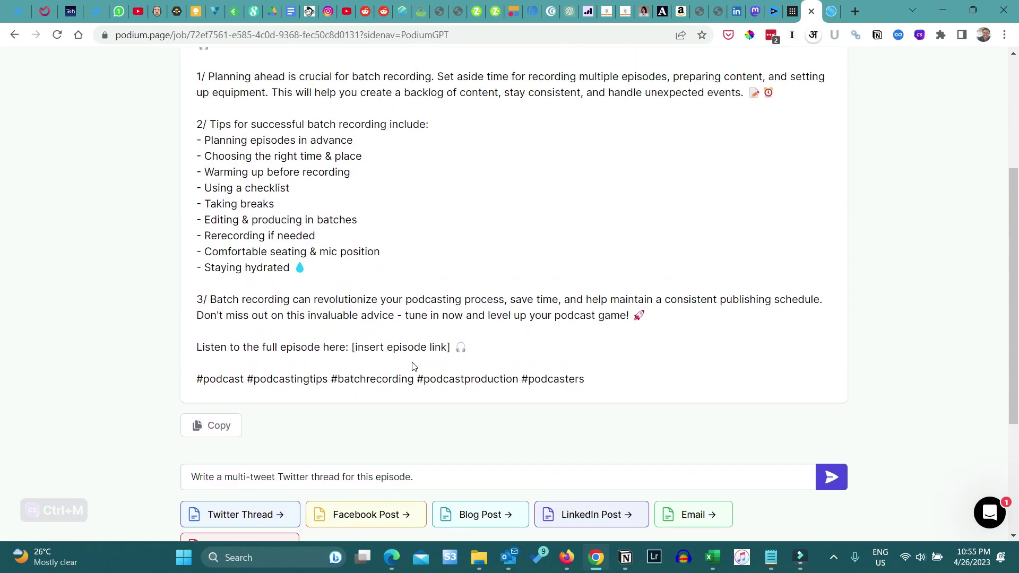
scroll(414, 366, up, 3)
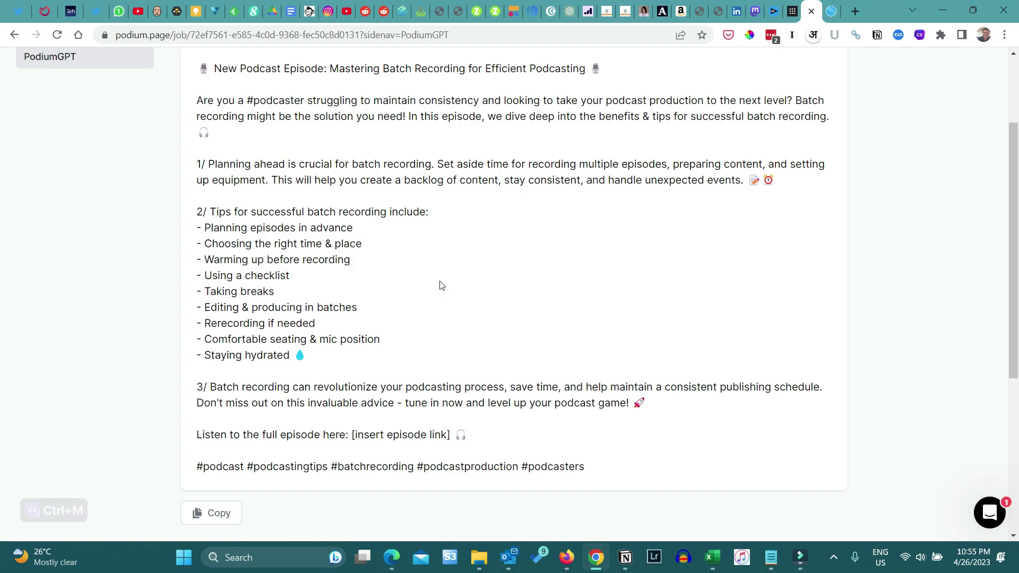
Step: Generate an email for the episode host's mailing list from the preset and read it from subject line to postscript
scroll(440, 286, down, 5)
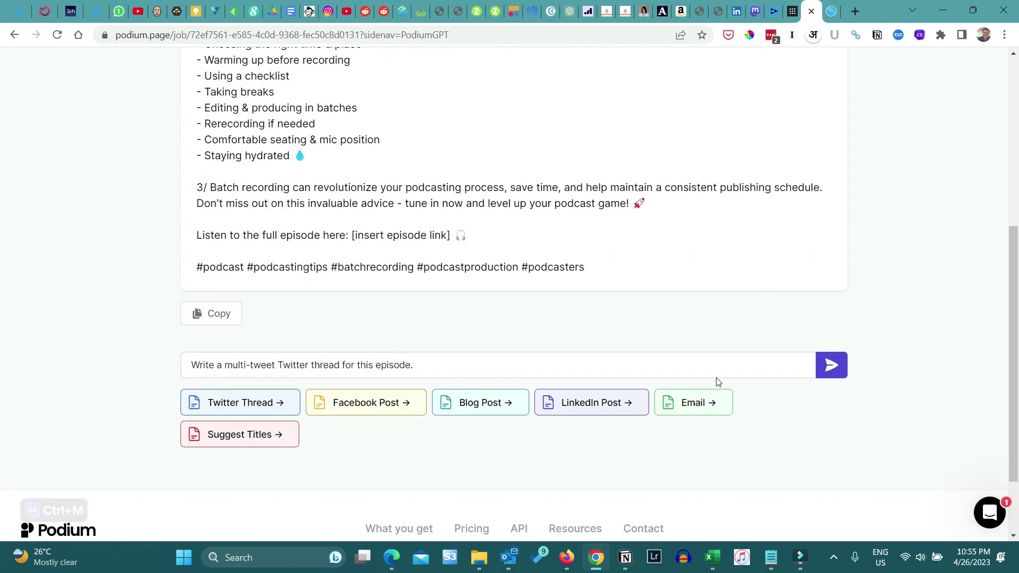
click(696, 403)
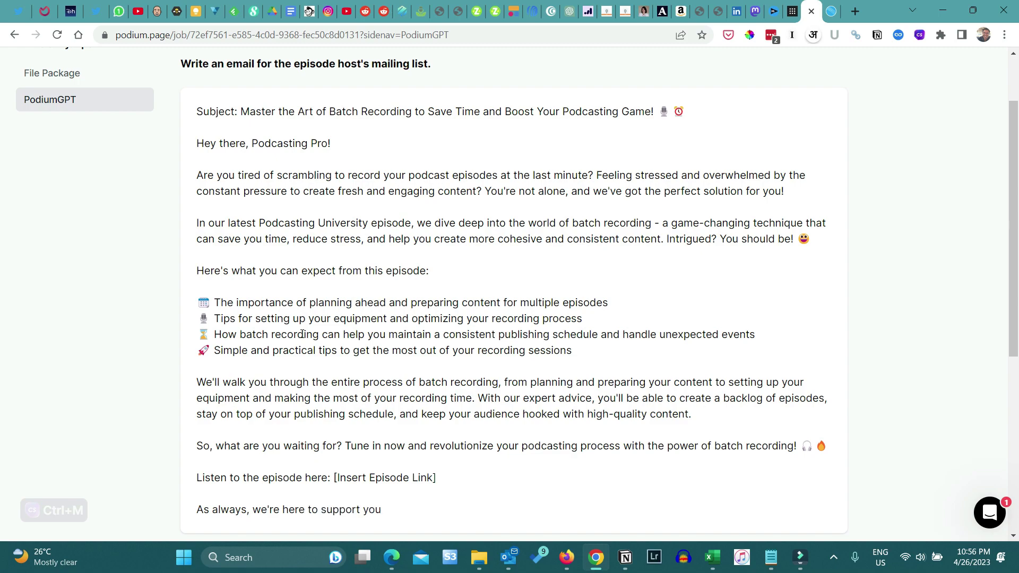
scroll(356, 284, down, 2)
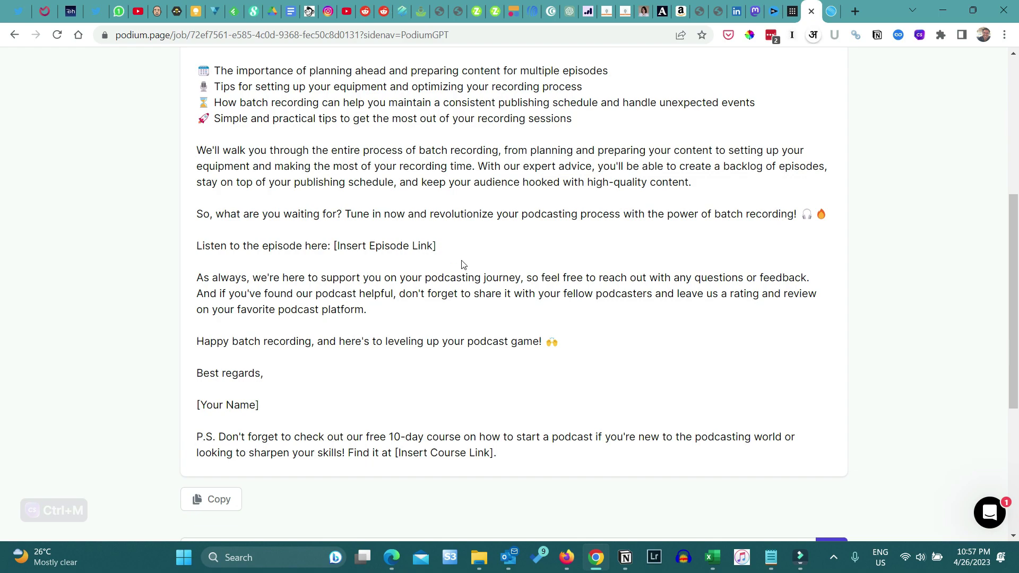
scroll(463, 264, up, 3)
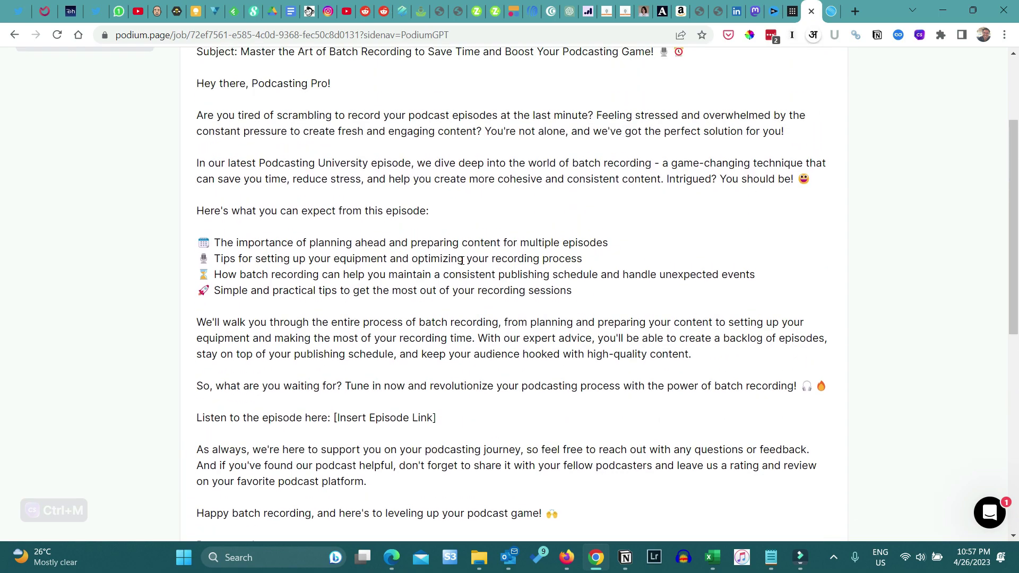
scroll(463, 261, down, 5)
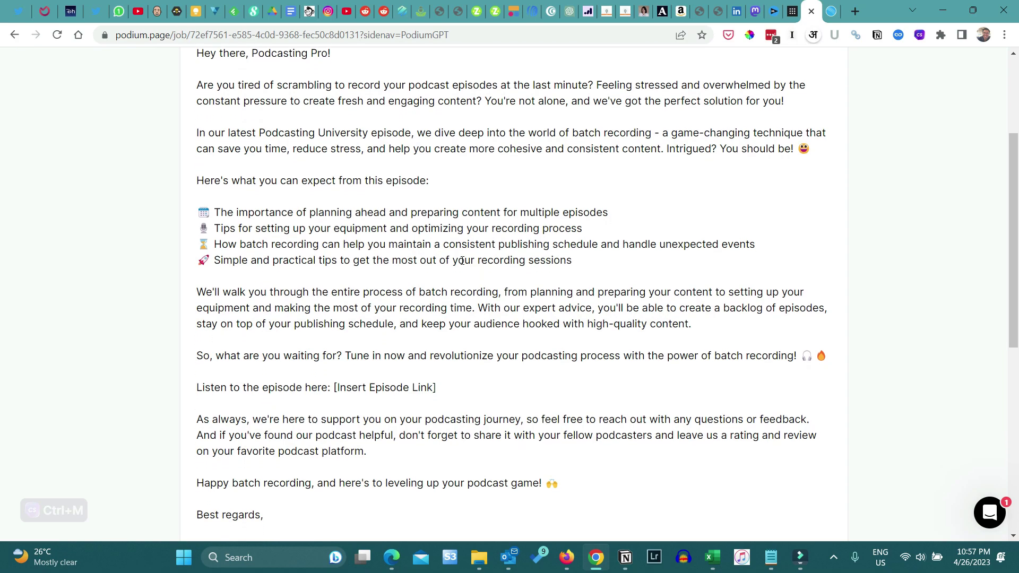
scroll(463, 263, down, 3)
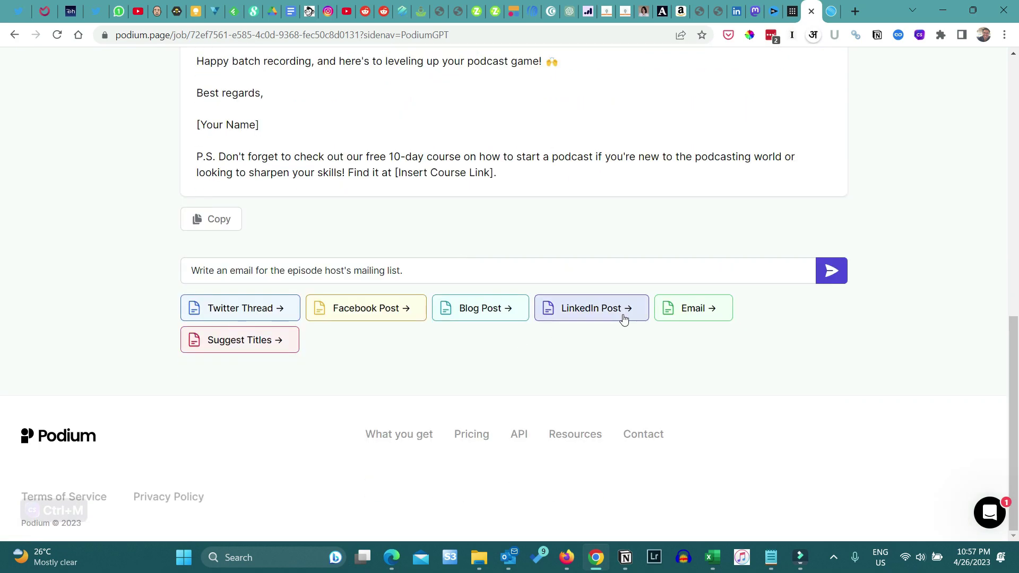
scroll(550, 223, up, 4)
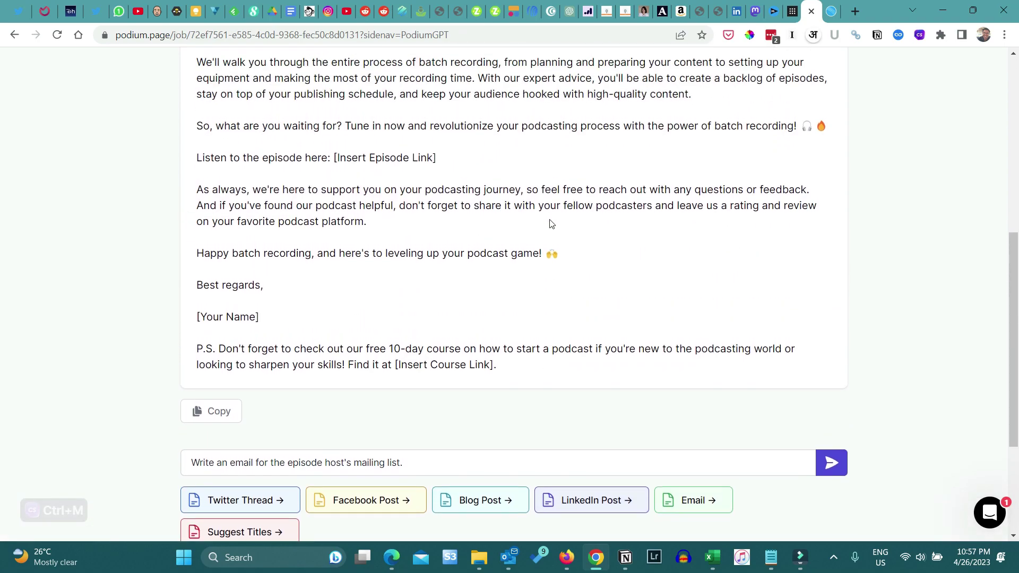
scroll(551, 224, up, 5)
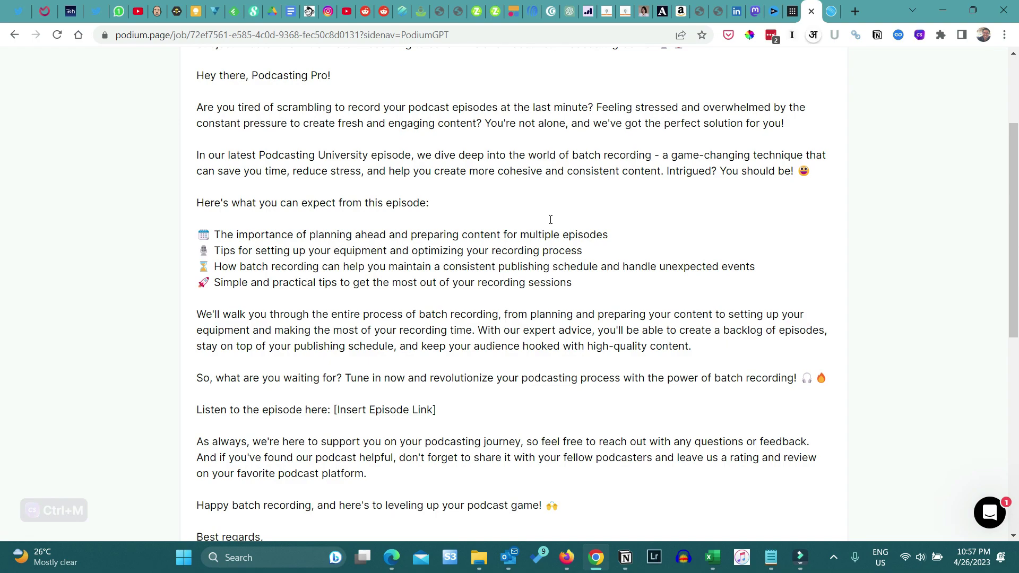
scroll(550, 220, up, 1)
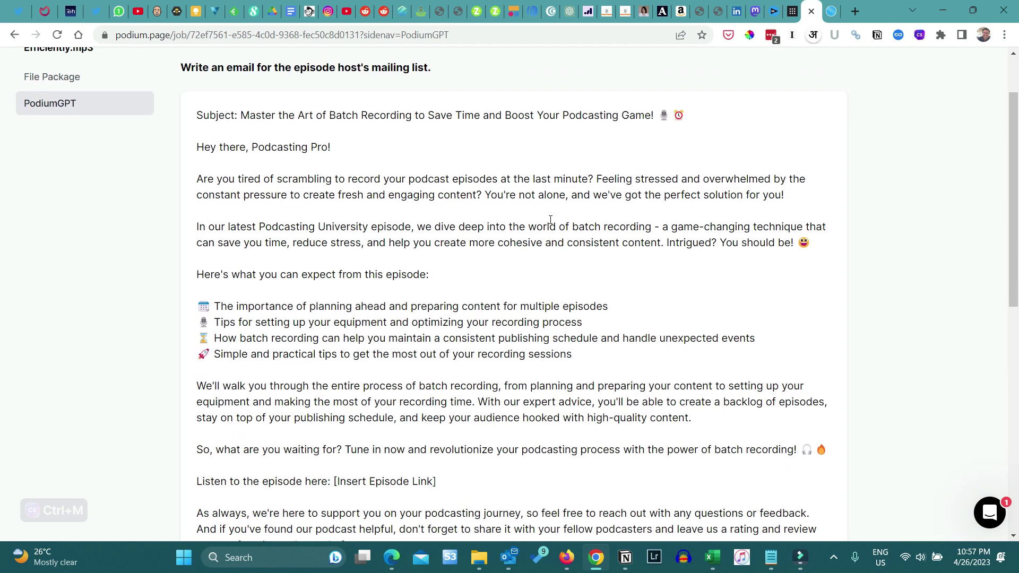
scroll(550, 220, up, 2)
scroll(550, 223, down, 1)
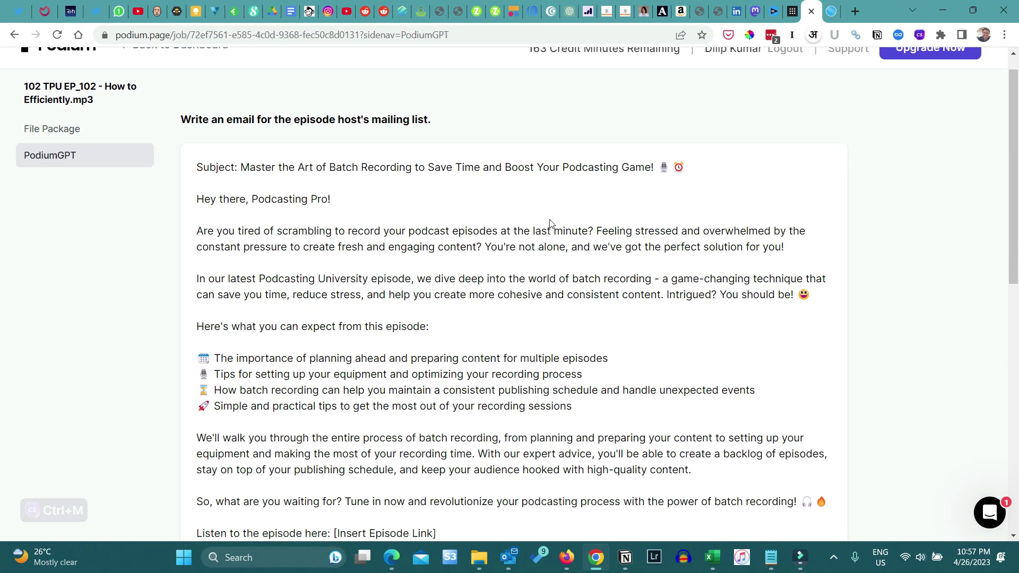
scroll(551, 223, down, 1)
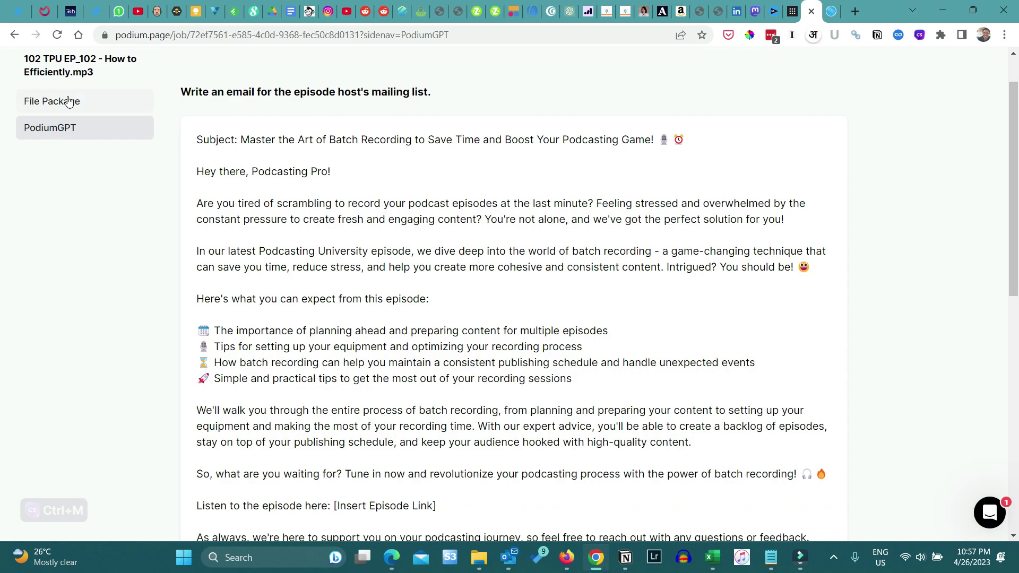
Step: Download the episode's file package and open the Highlights text document from the downloaded archive
click(48, 104)
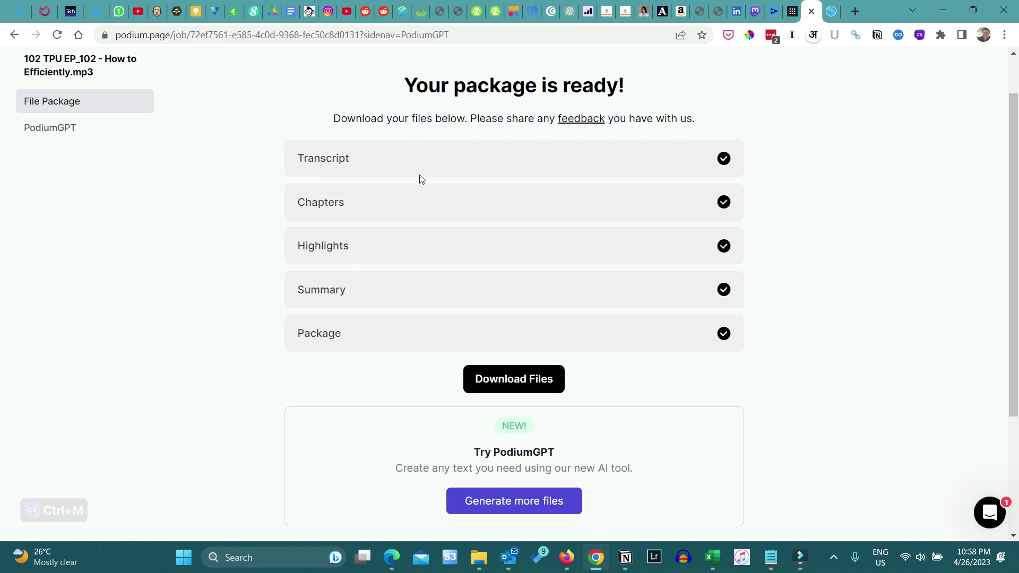
click(546, 384)
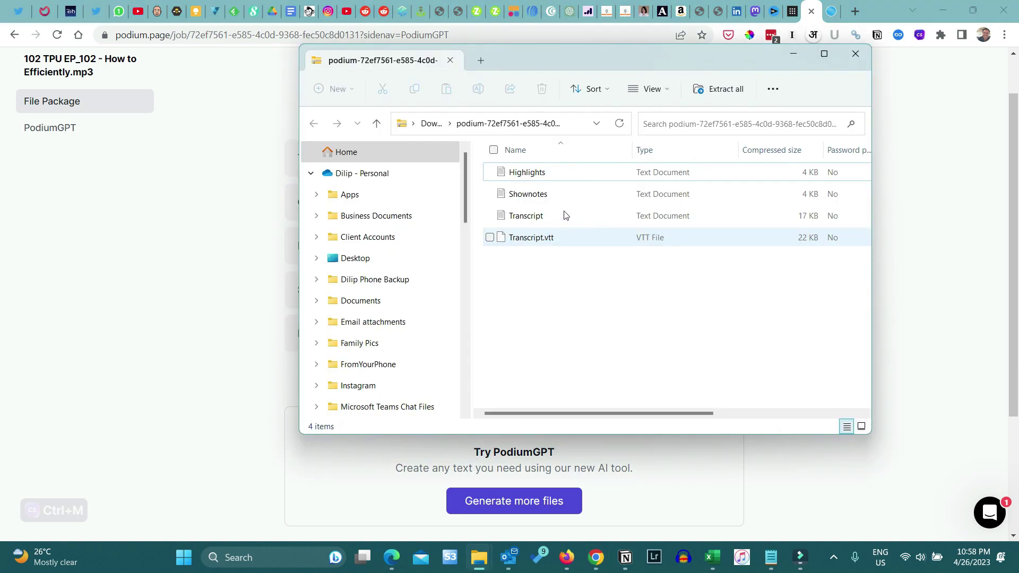
double_click(539, 173)
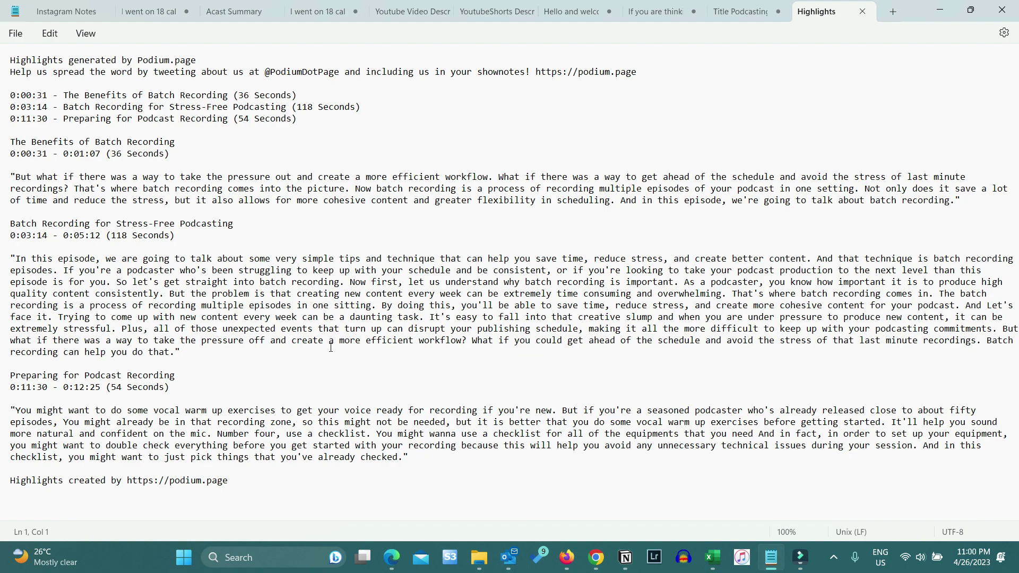
Step: Open the Shownotes text document from the downloaded archive and review its title suggestions, keywords, episode summary and chapter summaries
key(alt+Tab)
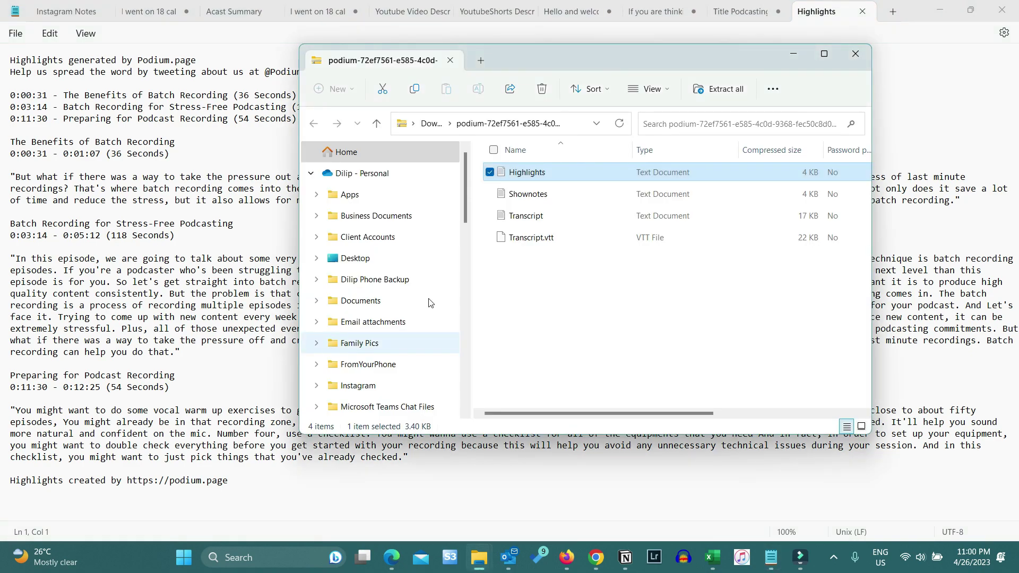
double_click(547, 195)
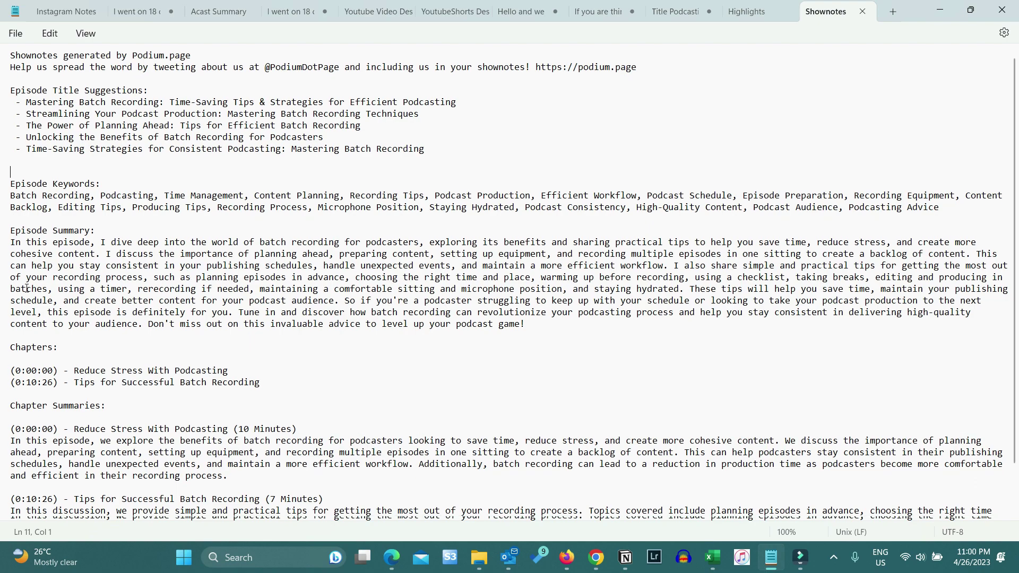
scroll(27, 287, down, 2)
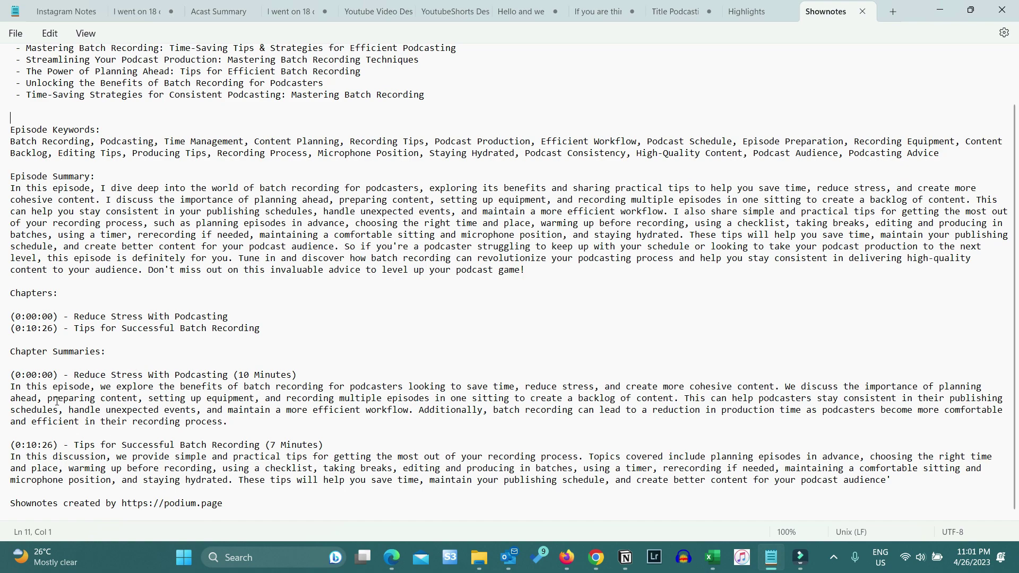
click(289, 377)
click(73, 372)
scroll(361, 293, up, 2)
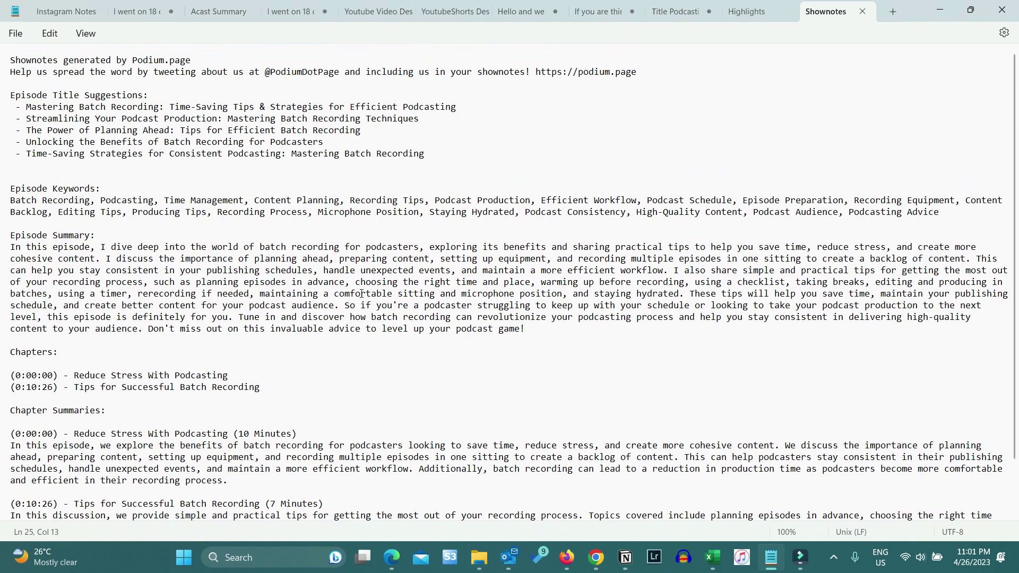